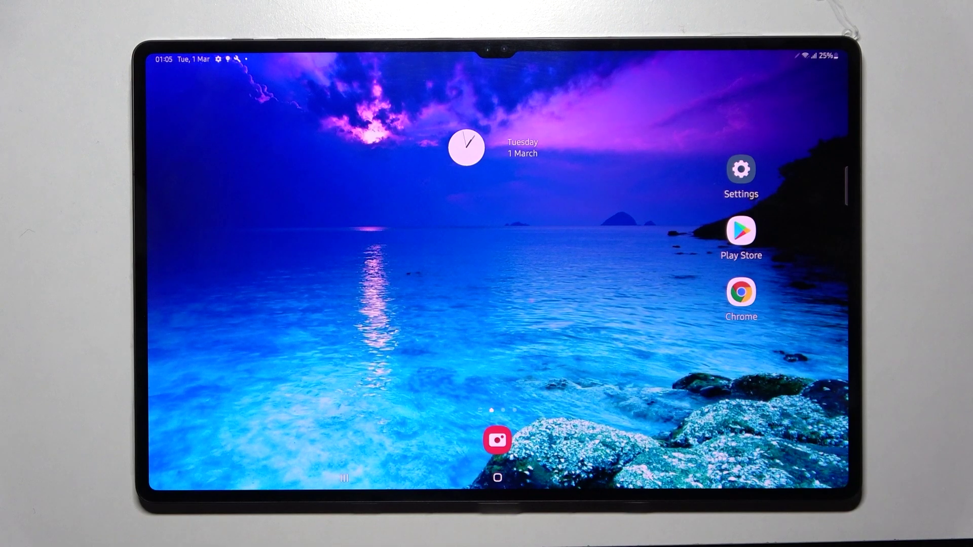
# Open Settings, then Display, then the Font size and style page
pyautogui.click(742, 168)
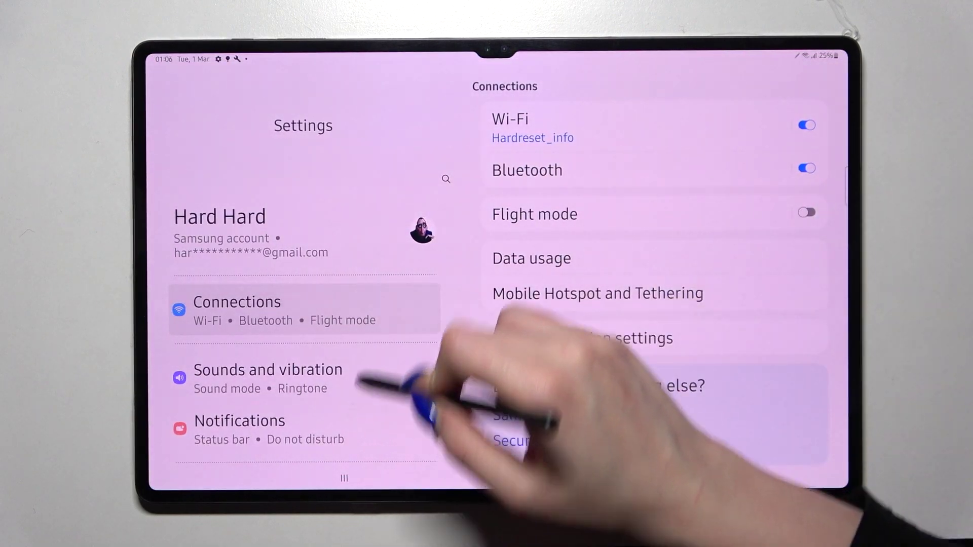
pyautogui.scroll(-5, 358, 380)
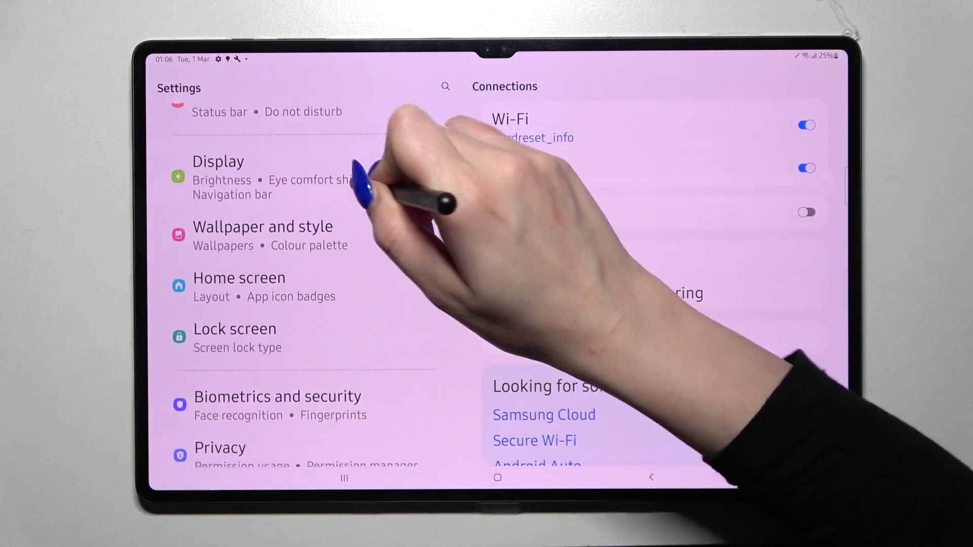
pyautogui.click(357, 179)
pyautogui.scroll(-5, 760, 304)
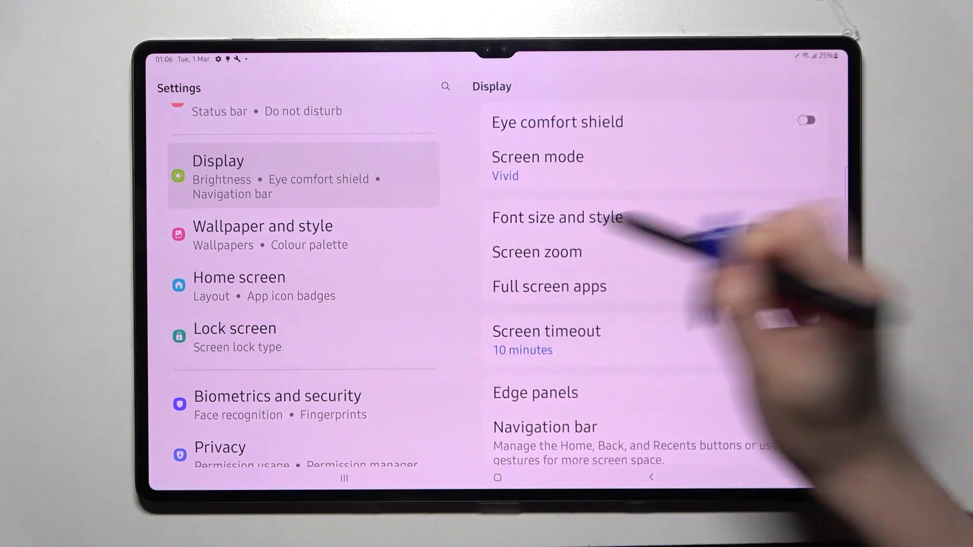
pyautogui.click(626, 221)
# Switch the system font style from SamsungOne to Gothic Bold
pyautogui.click(748, 346)
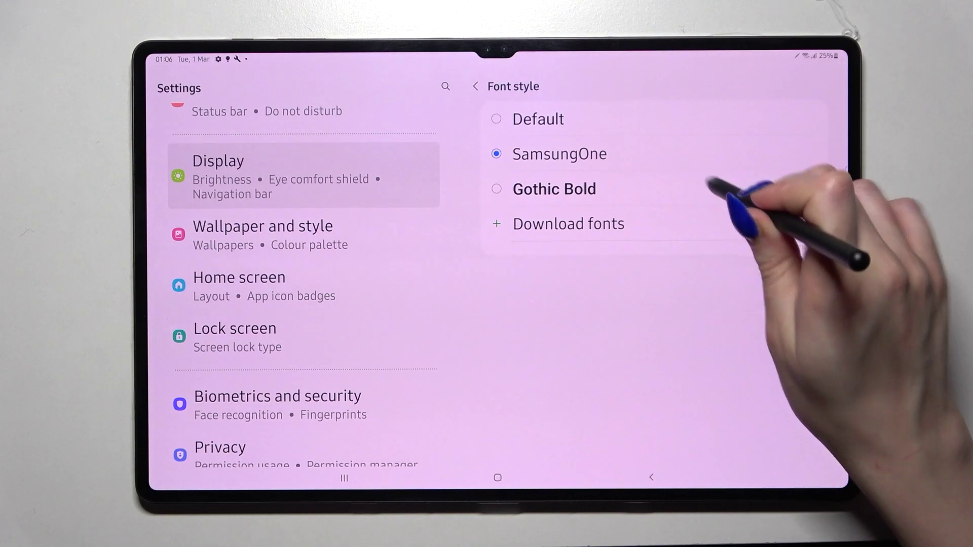
pyautogui.click(715, 189)
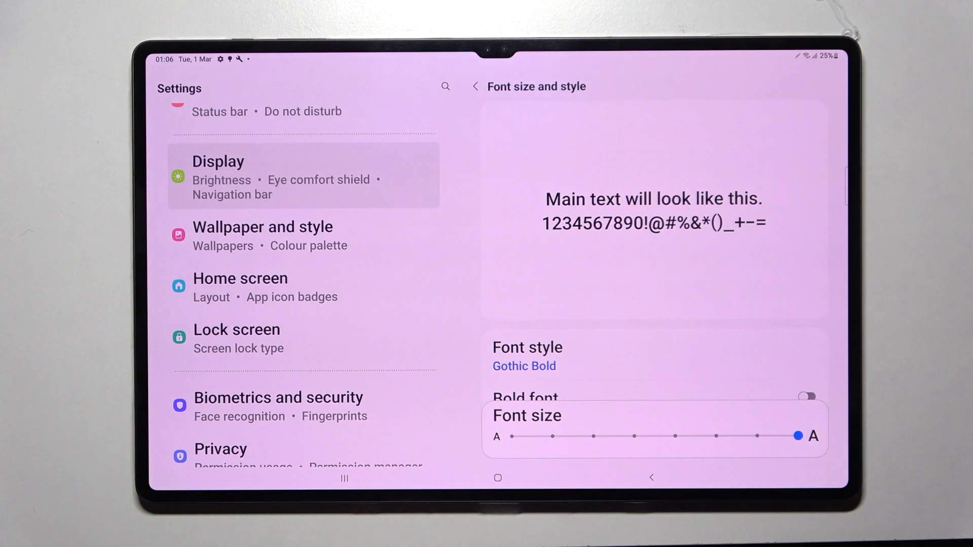
pyautogui.click(684, 356)
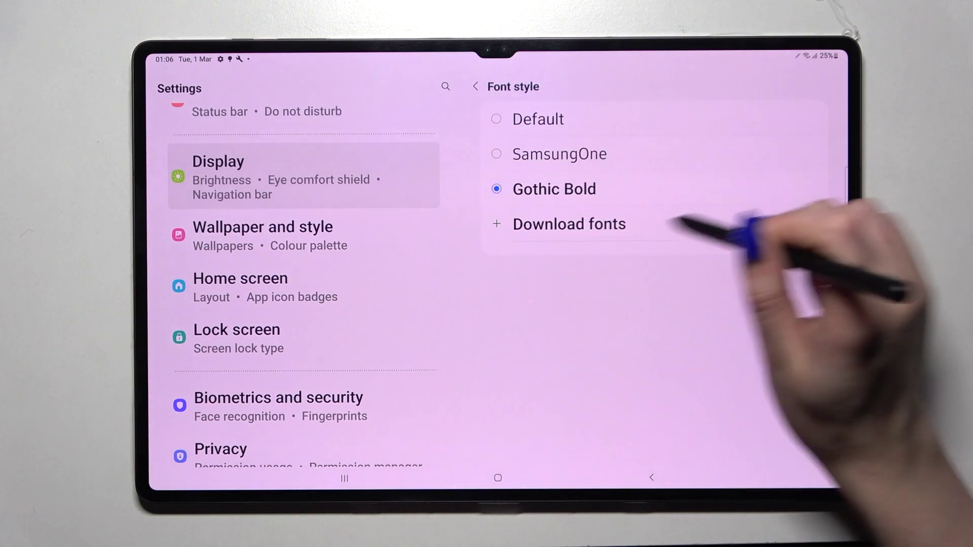
# Download the free Choco cooky font from Galaxy Store and return to Font style
pyautogui.click(652, 225)
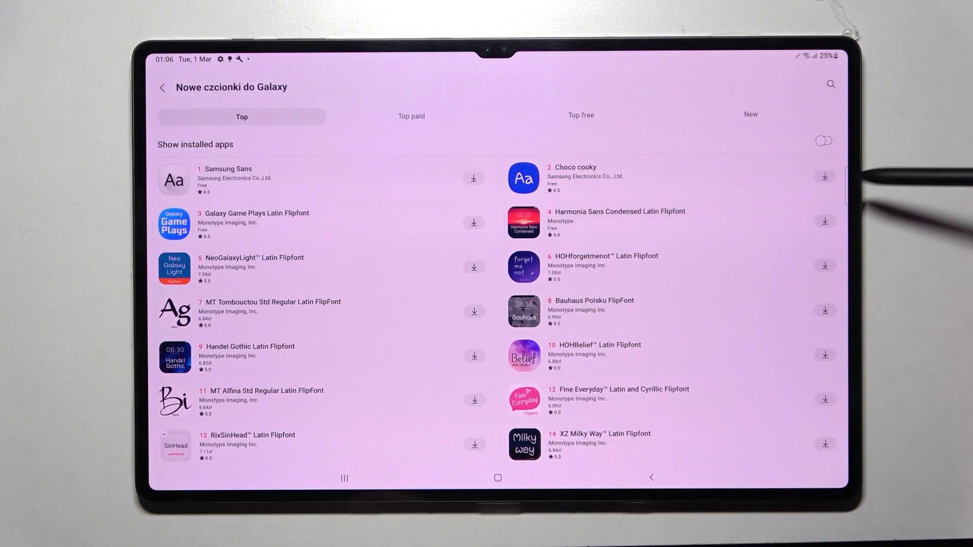
pyautogui.scroll(-1, 834, 184)
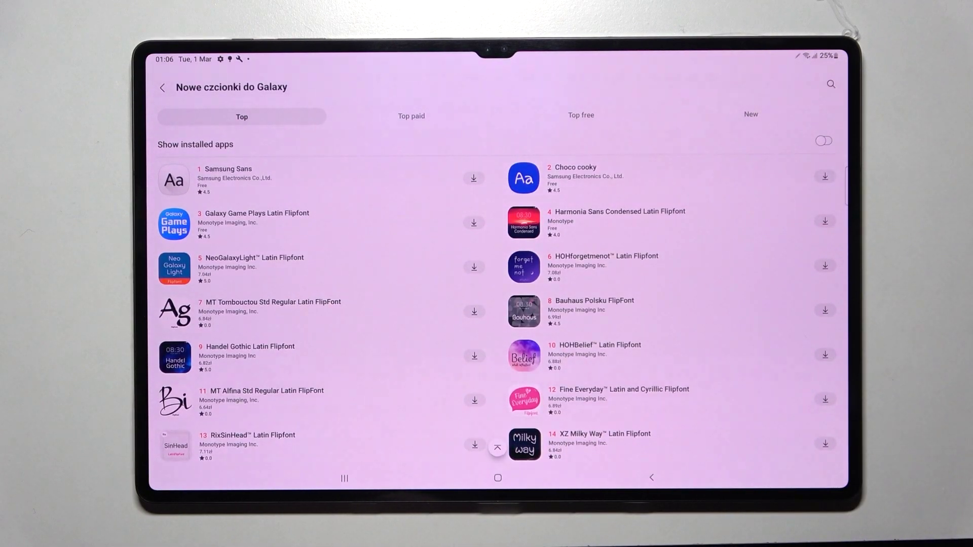
pyautogui.click(824, 175)
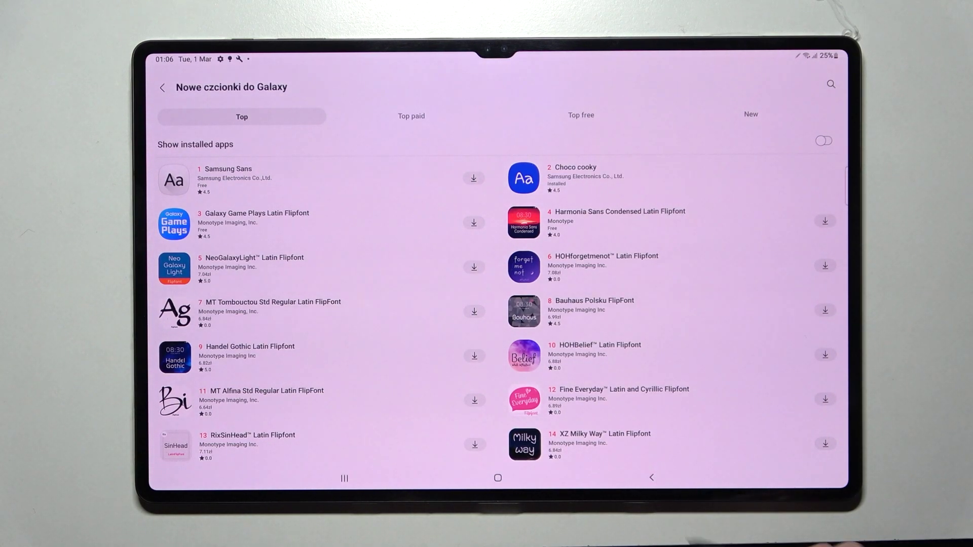
pyautogui.click(652, 478)
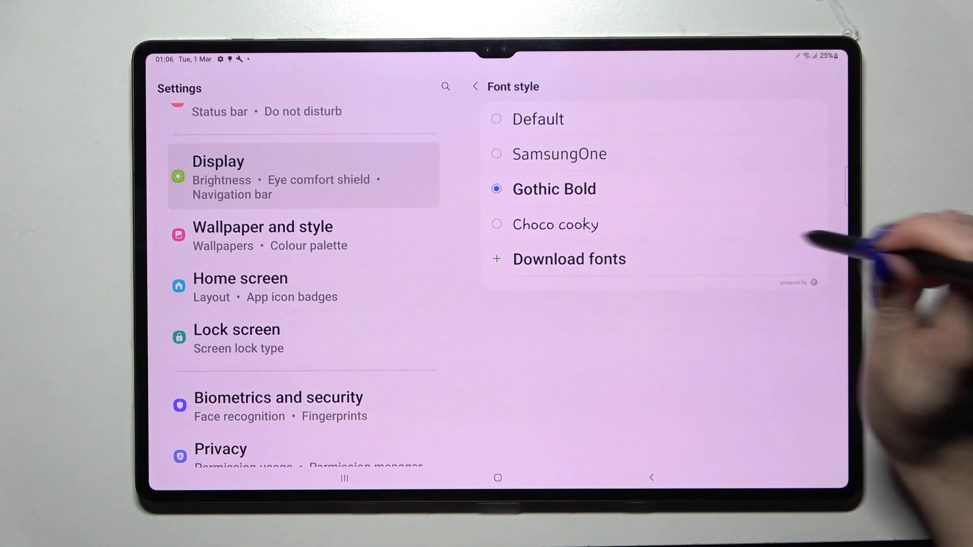
# Apply Choco cooky as the system font, then revert to Default
pyautogui.click(654, 224)
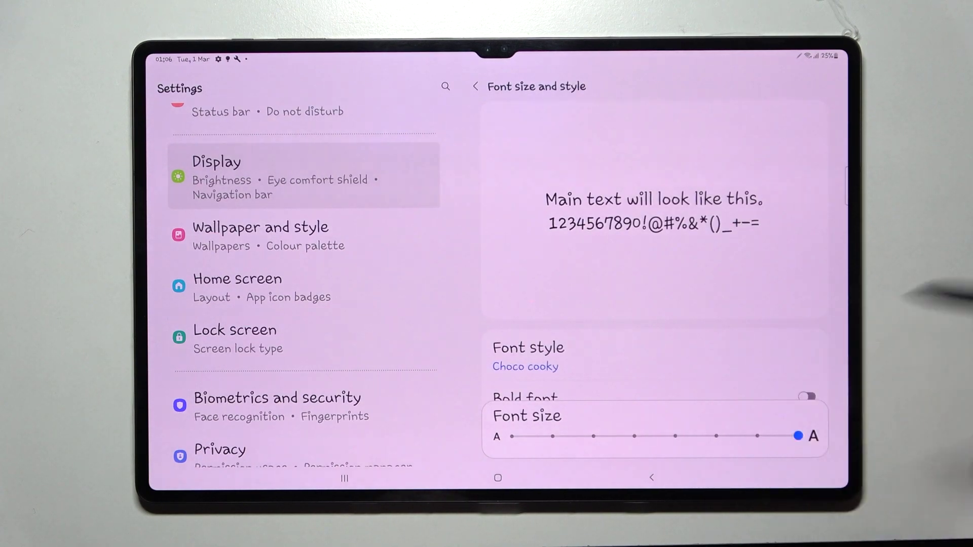
pyautogui.click(616, 358)
pyautogui.click(578, 119)
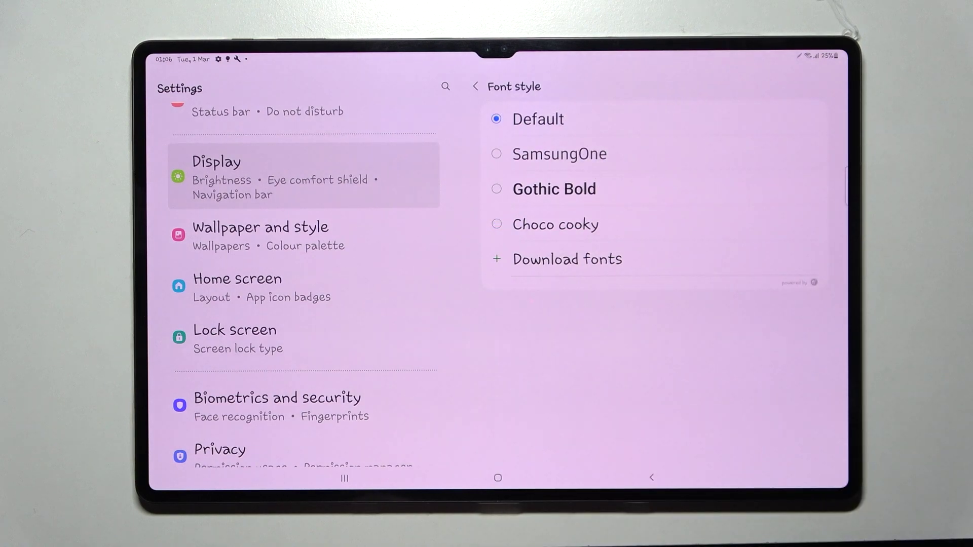